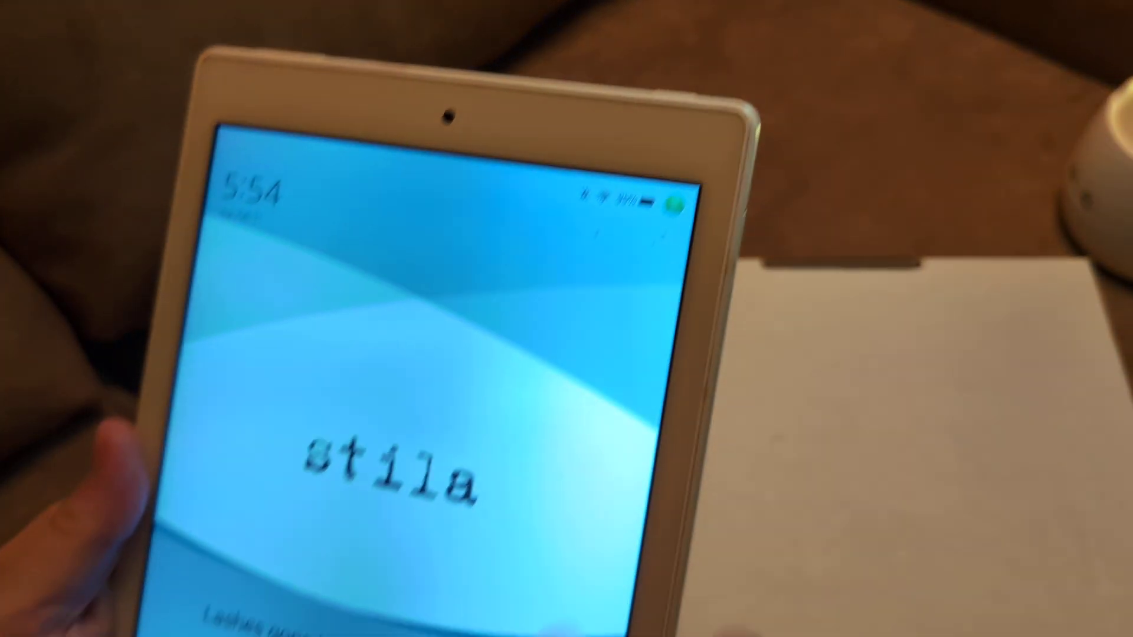
key("XF86PowerOff")
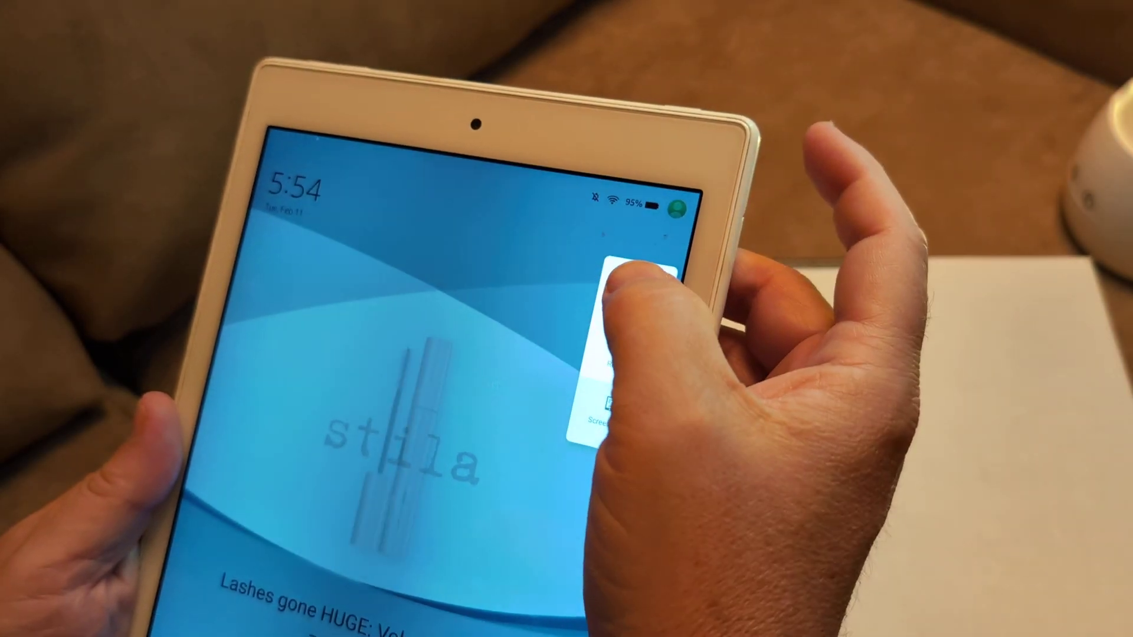
left_click(633, 275)
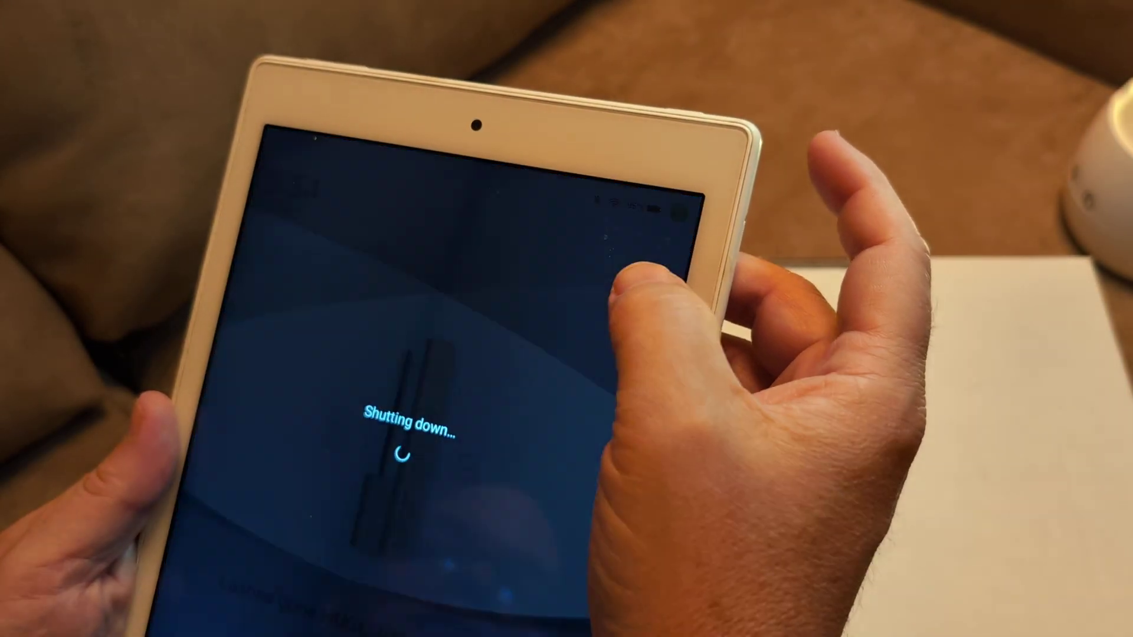